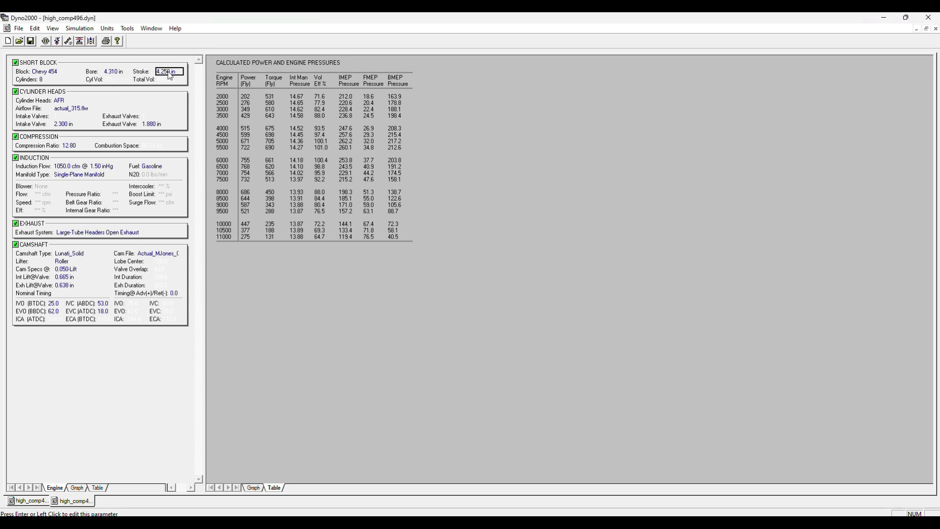
# - View the cylinder head airflow data and the cam timing calculator, closing both without changes
pyautogui.click(80, 41)
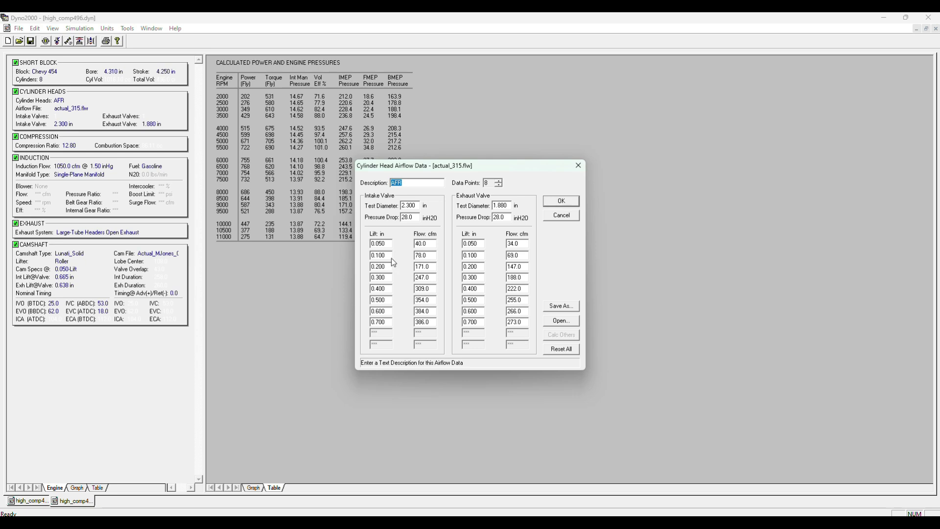
pyautogui.click(572, 218)
pyautogui.click(68, 40)
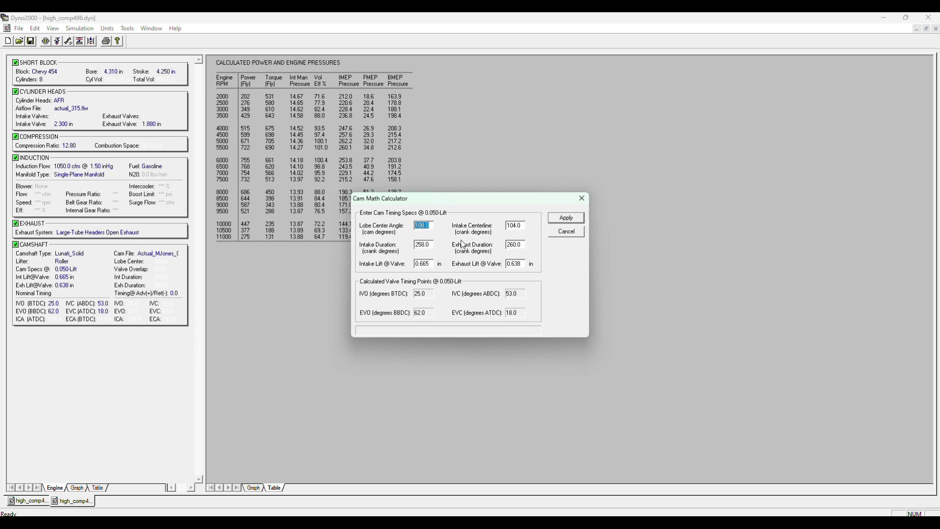
pyautogui.click(568, 233)
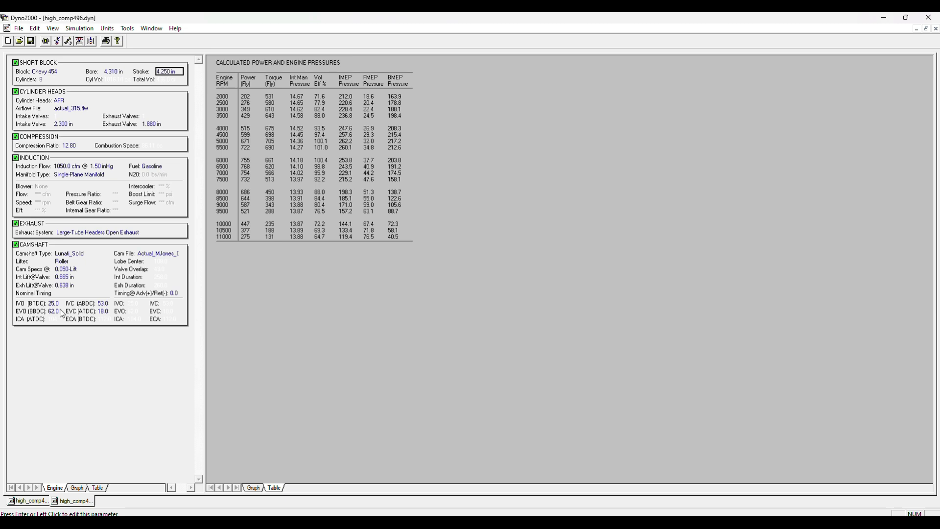
# - Check the compression ratio in its calculator, then select the Induction Flow value
pyautogui.click(69, 147)
pyautogui.click(80, 41)
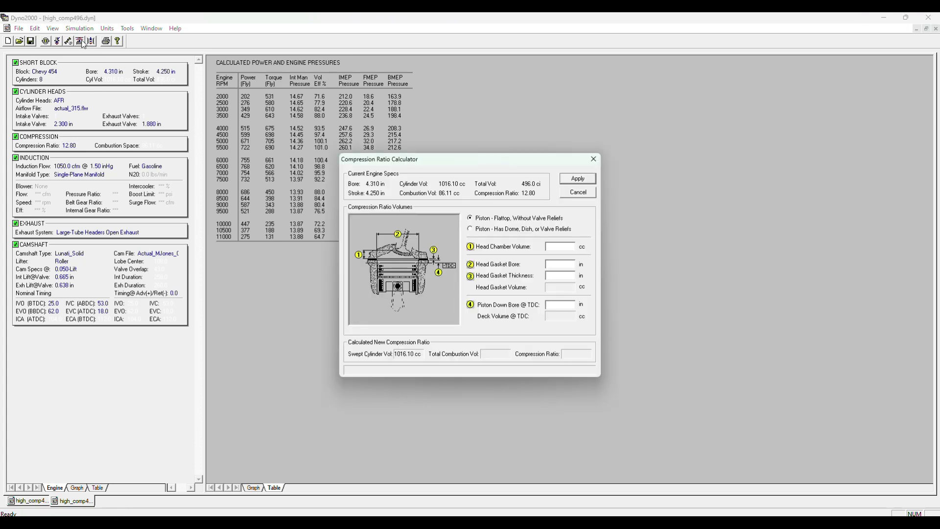
pyautogui.click(576, 196)
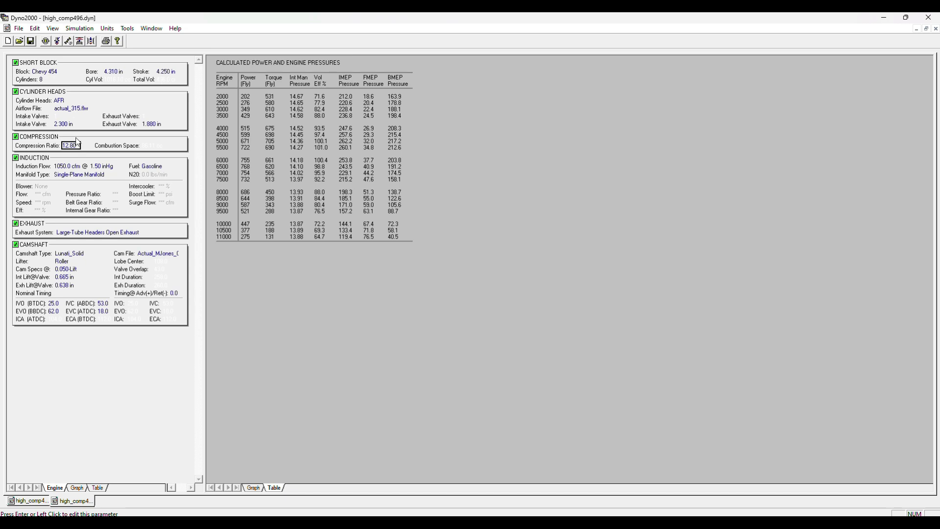
pyautogui.click(68, 167)
# - Tile both engine files and confirm 0.765 in intake valve lift in the howardcam file
pyautogui.click(926, 28)
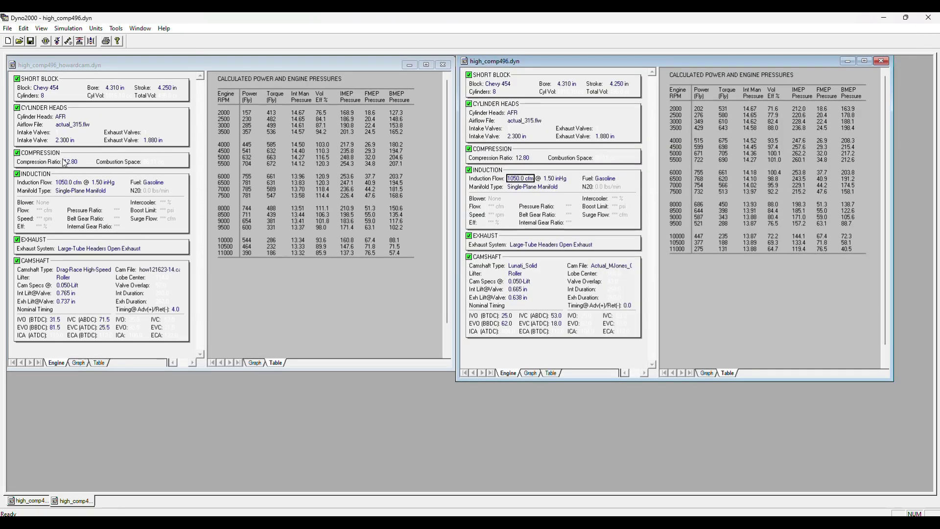
pyautogui.click(525, 290)
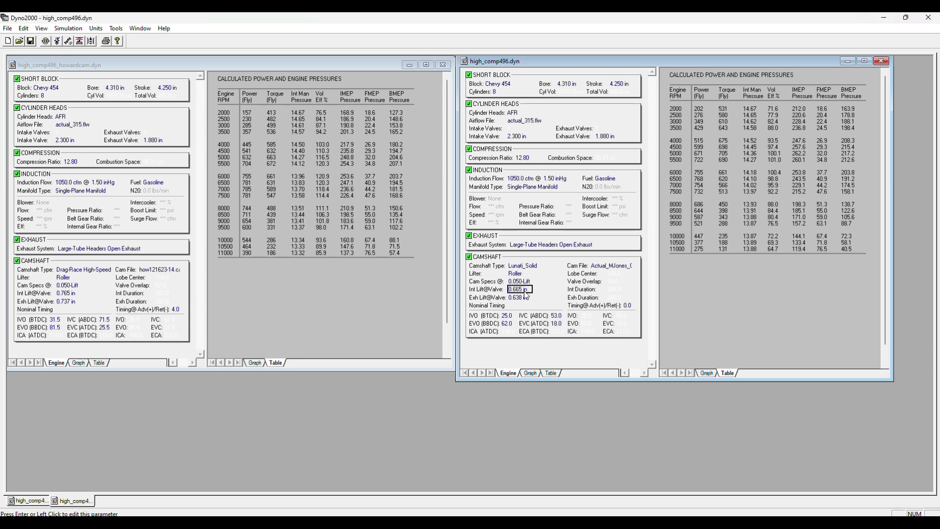
pyautogui.click(70, 292)
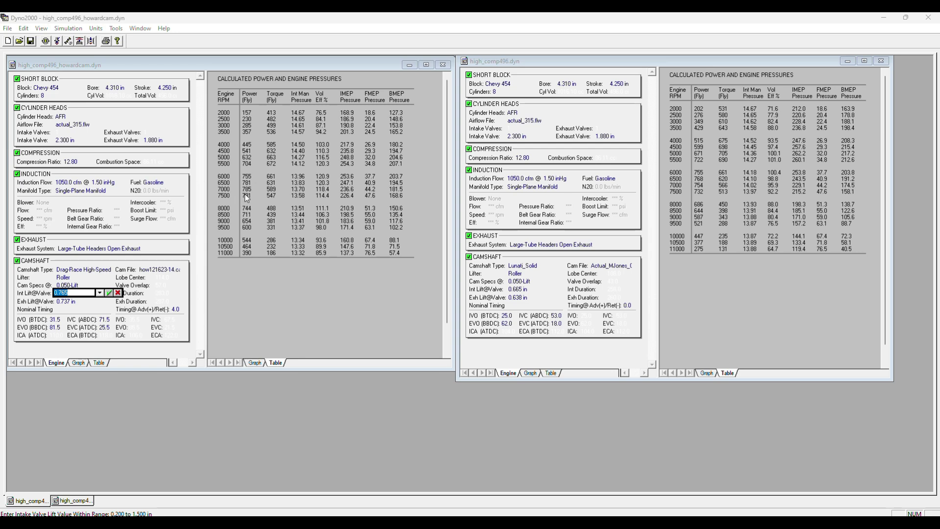
pyautogui.press('Return')
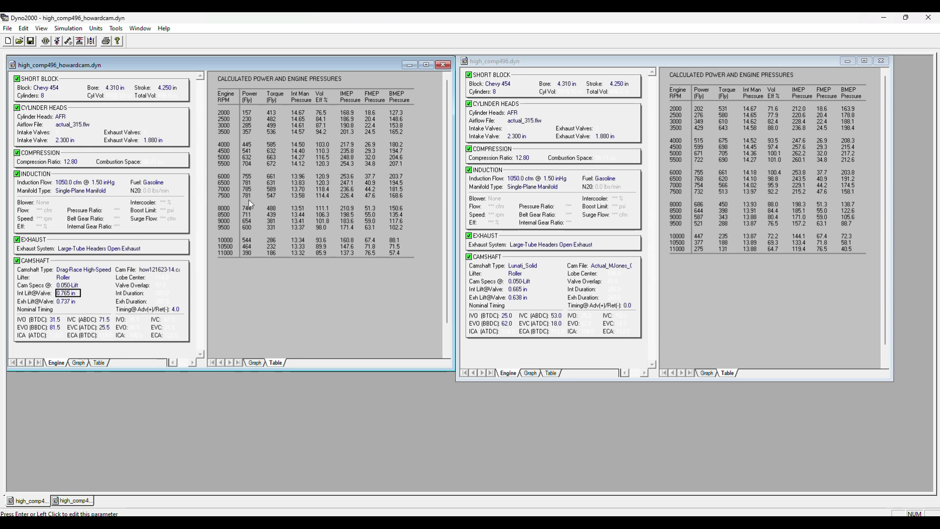
pyautogui.click(72, 184)
# - Maximize the high_comp496_howardcam.dyn window to fill the workspace
pyautogui.click(425, 65)
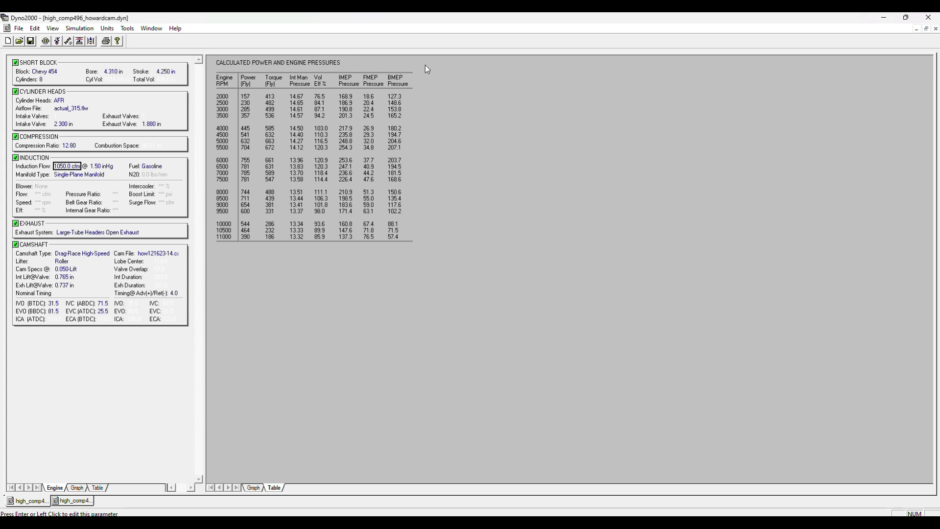
# - Set the howardcam file's Induction Flow to 1180 cfm
pyautogui.click(71, 166)
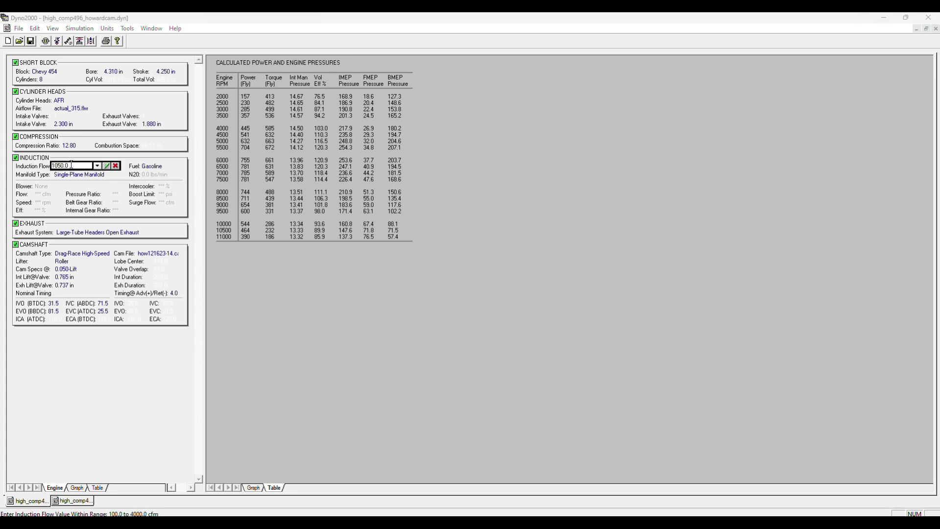
pyautogui.press('BackSpace')
pyautogui.press('BackSpace')
pyautogui.press('BackSpace')
pyautogui.press('BackSpace')
pyautogui.press('BackSpace')
pyautogui.press('BackSpace')
pyautogui.write('1180')
pyautogui.press('Return')
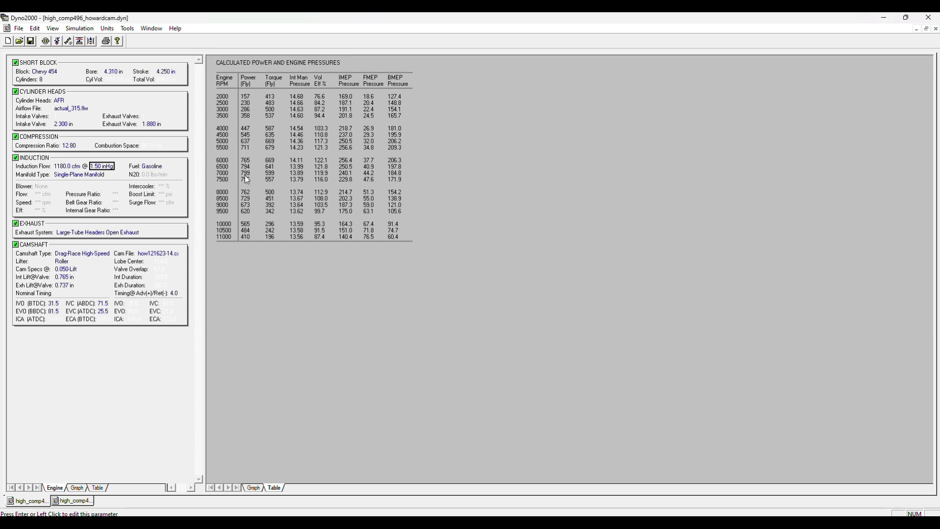
# - Maximize high_comp496.dyn and set its Induction Flow to 1180 cfm too
pyautogui.click(926, 29)
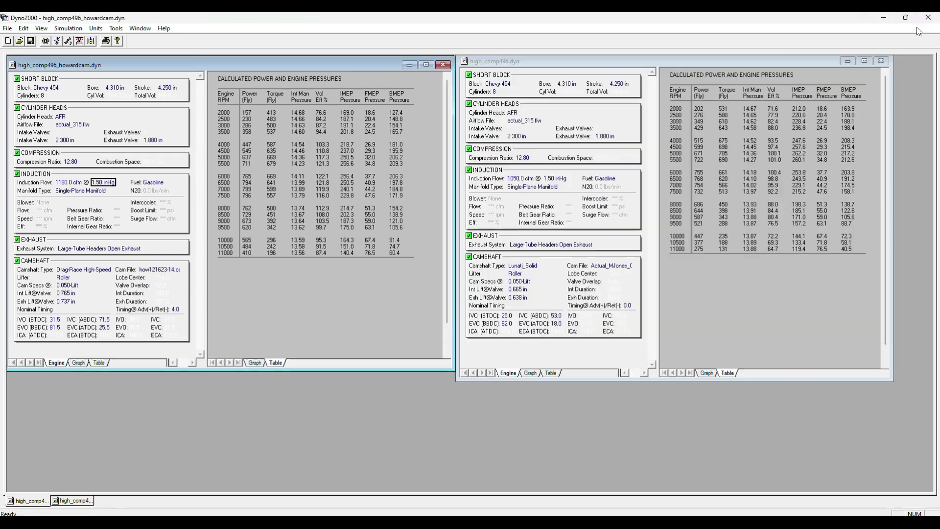
pyautogui.doubleClick(703, 64)
pyautogui.click(69, 166)
pyautogui.press('Return')
pyautogui.write('1180')
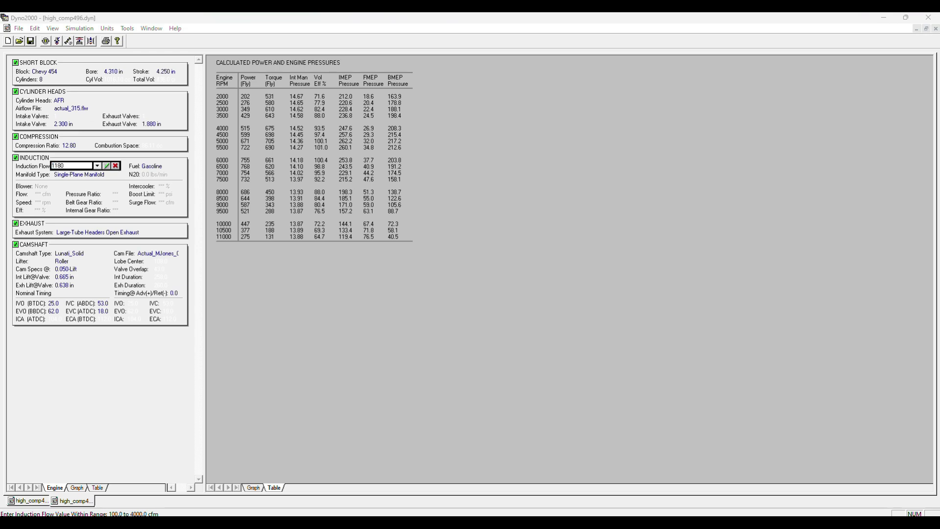
pyautogui.press('Return')
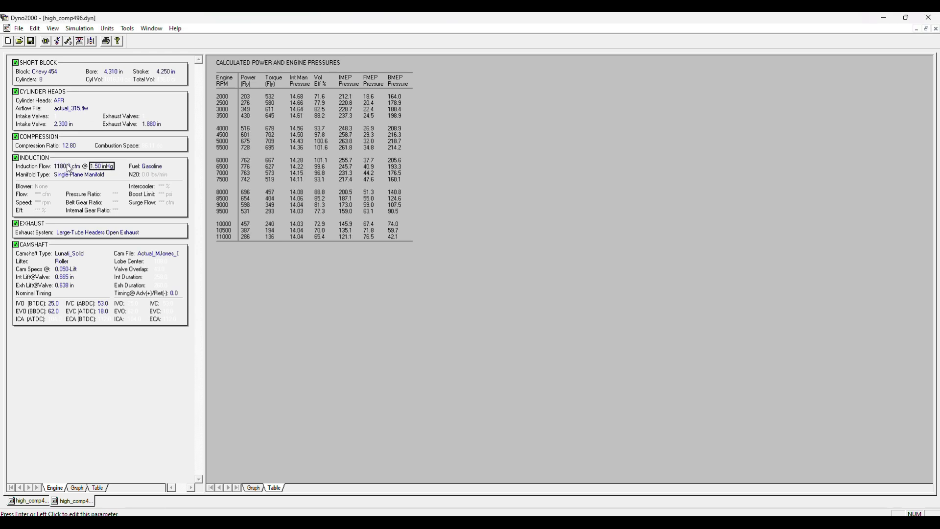
pyautogui.click(238, 166)
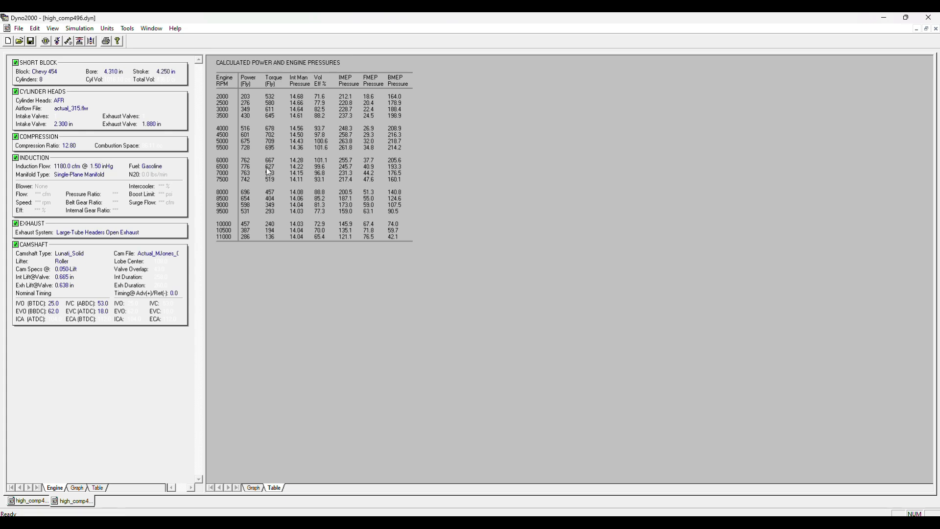